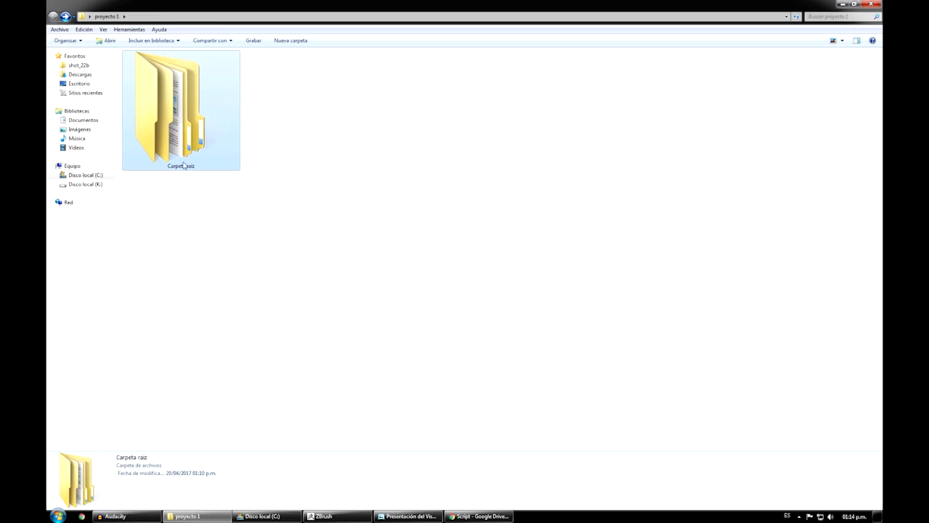
Step: Rename the Carpeta raiz folder as Chop and open it
left_click(184, 166)
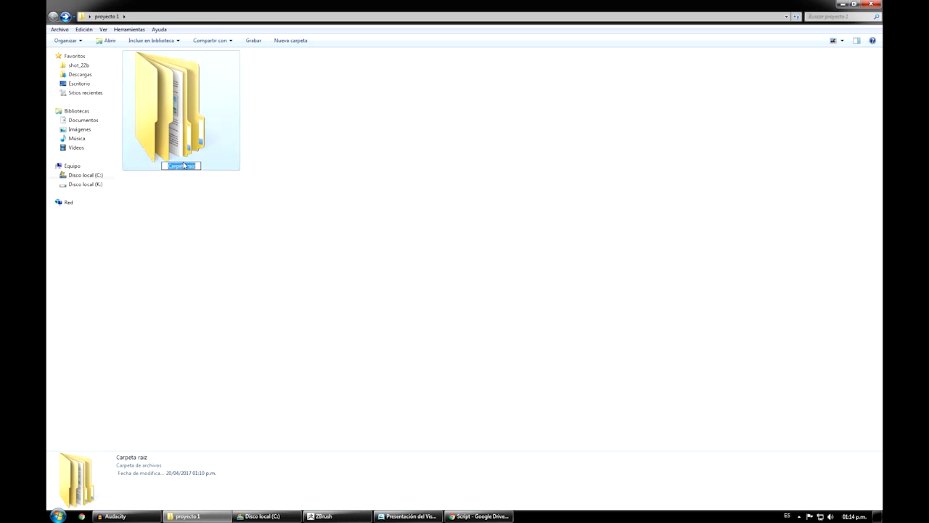
type("Char")
key("Return")
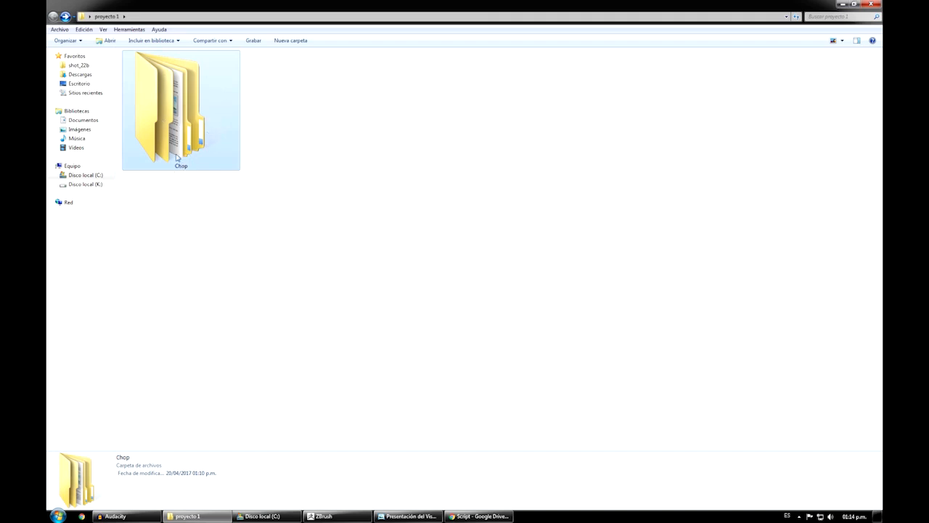
double_click(188, 146)
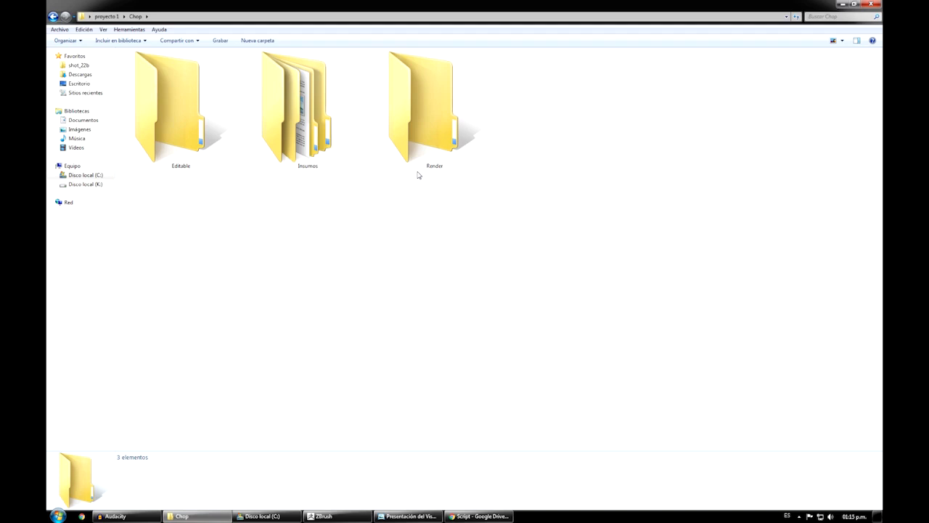
Step: Look over the Editable, Insumos and Render folders inside the Chop folder
left_click(168, 152)
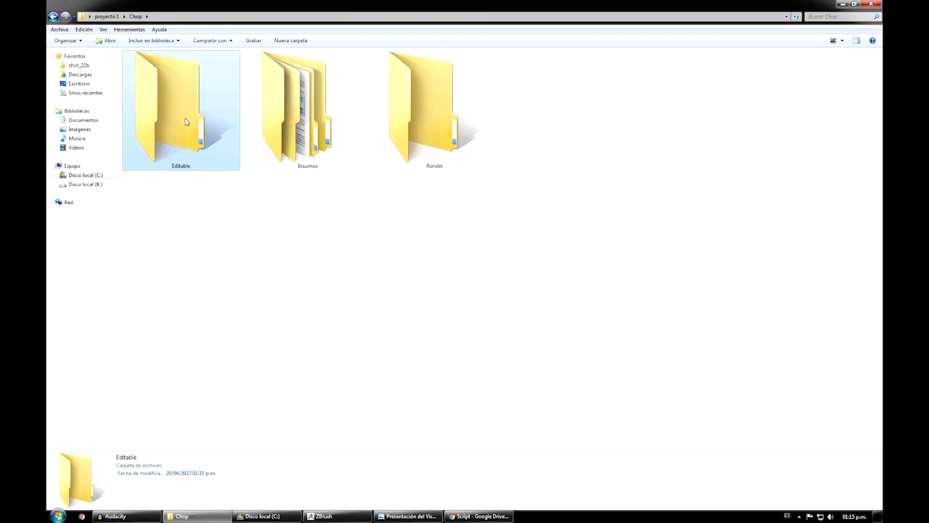
mouse_move(300, 127)
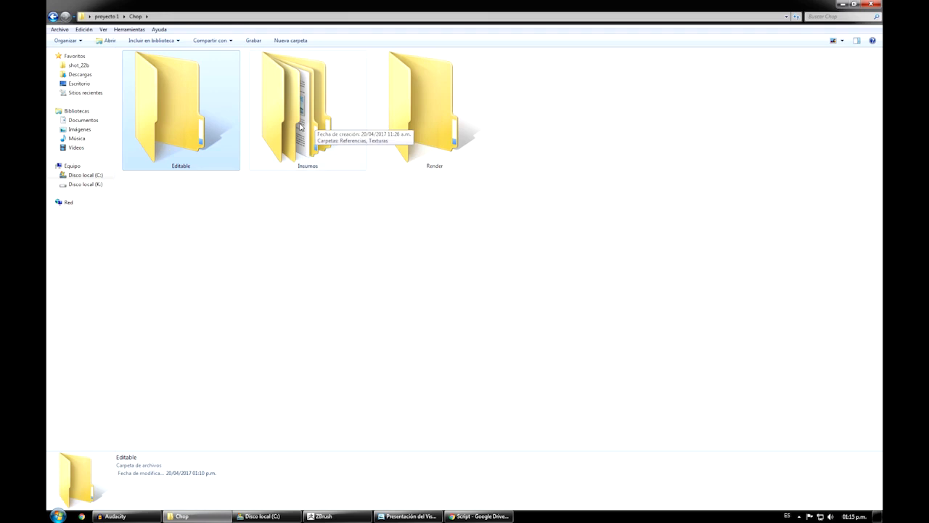
left_click(304, 109)
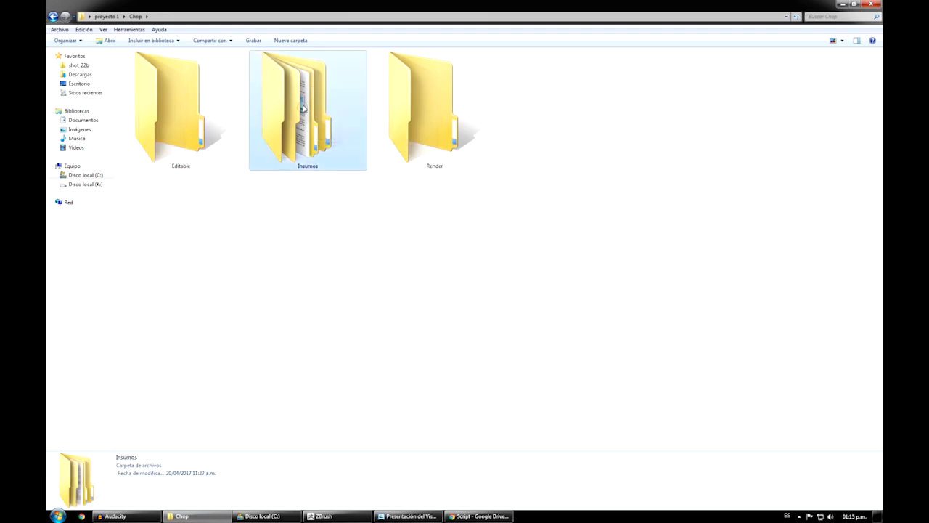
mouse_move(304, 109)
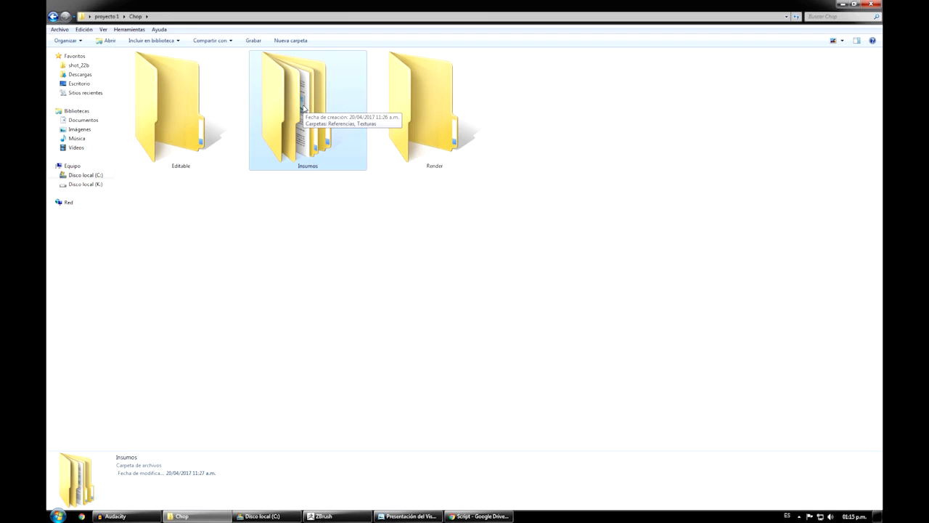
left_click(431, 149)
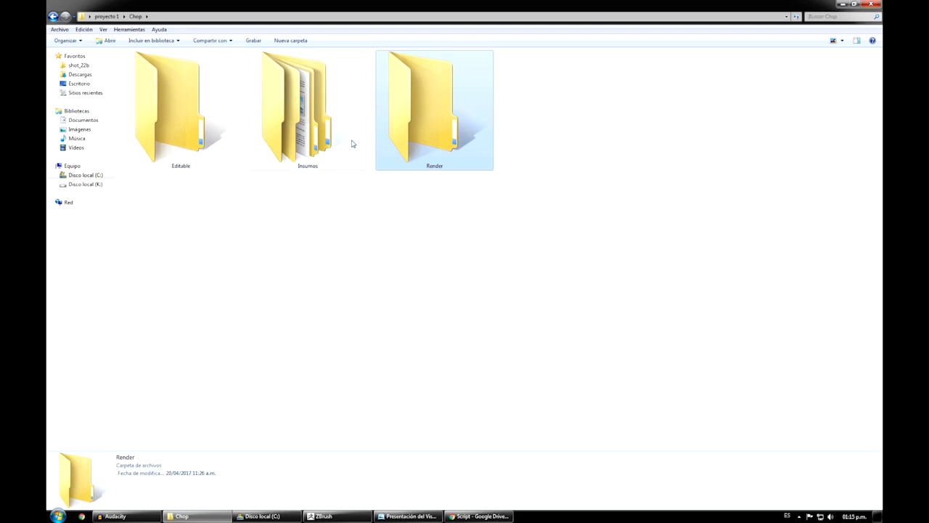
left_click(301, 155)
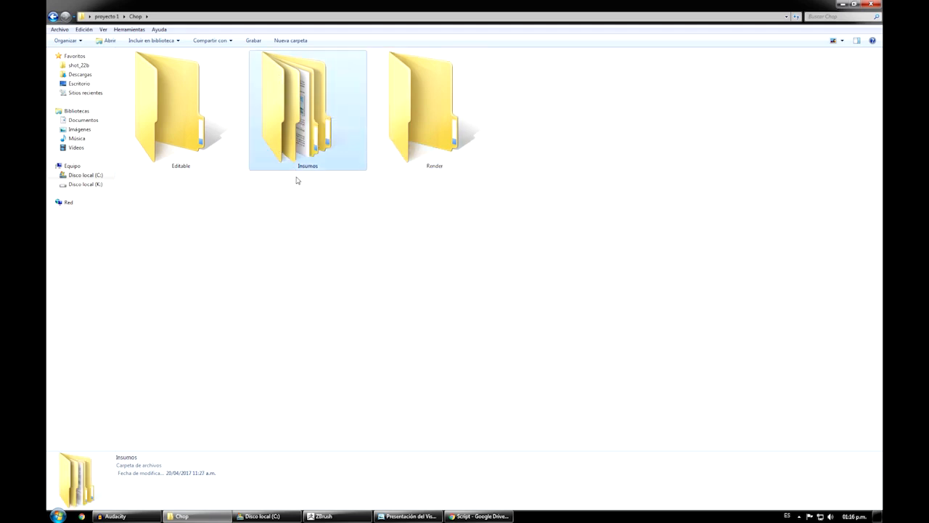
Step: Open the Insumos folder and display its contents as very large icons
double_click(314, 123)
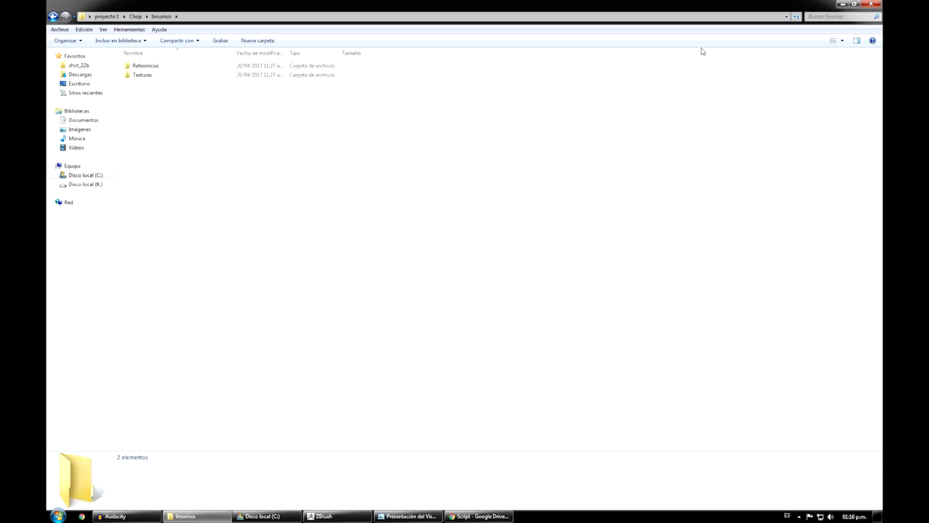
left_click(842, 40)
left_click(851, 38)
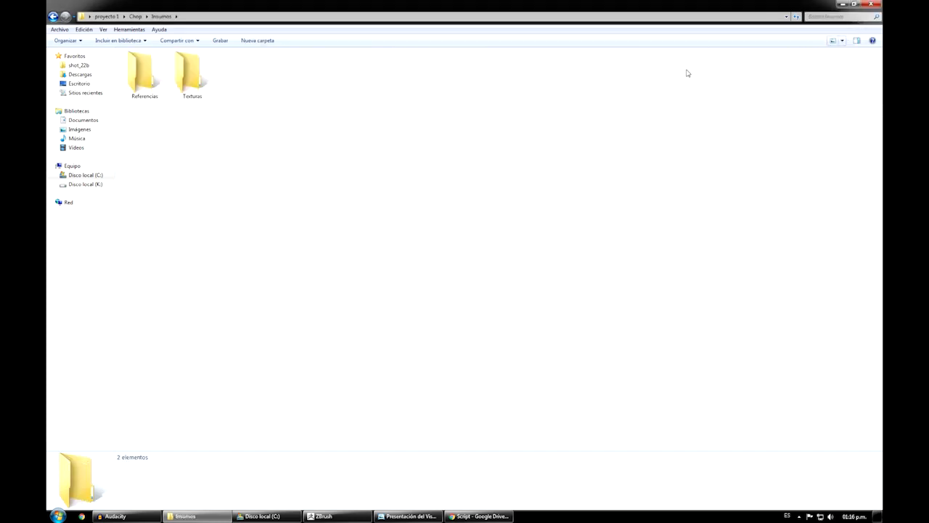
left_click(842, 41)
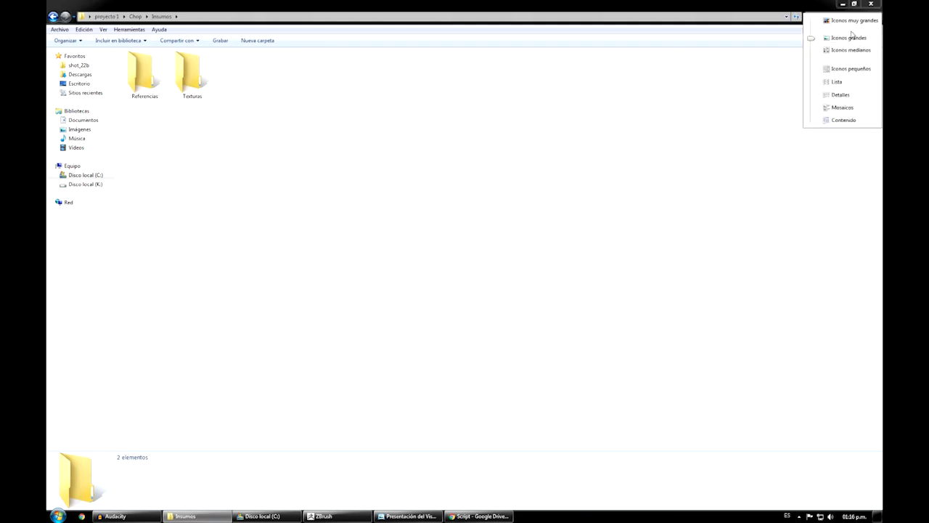
left_click(853, 35)
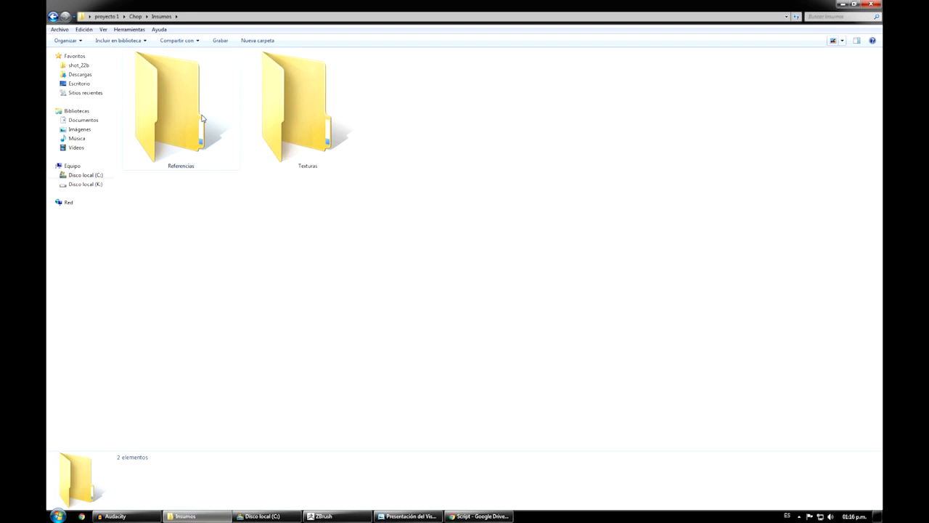
Step: Select the Texturas folder, go back up to proyecto 1 and reopen the Chop folder
left_click(309, 154)
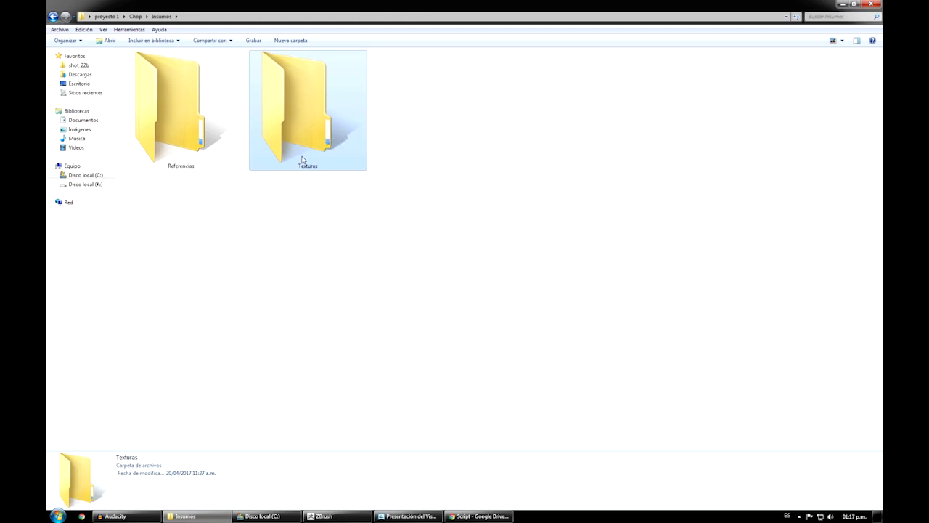
key("BackSpace")
key("BackSpace")
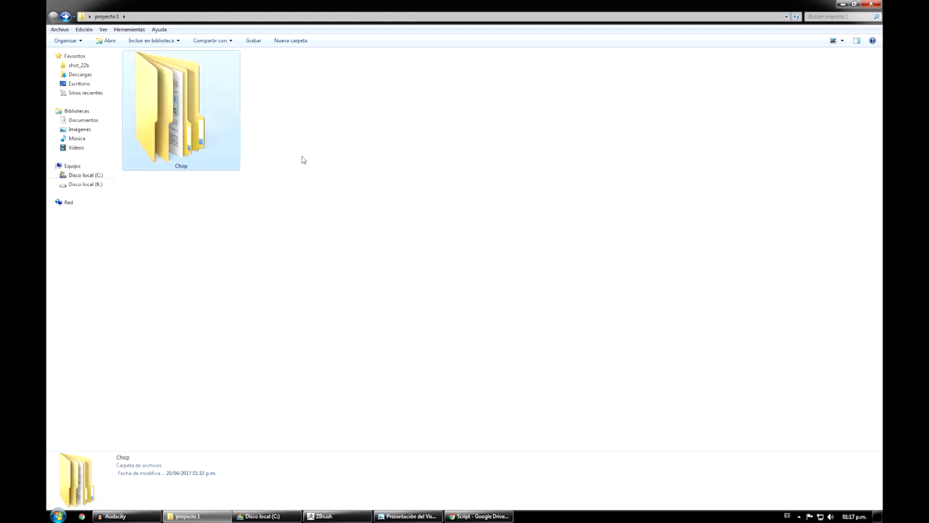
key("Return")
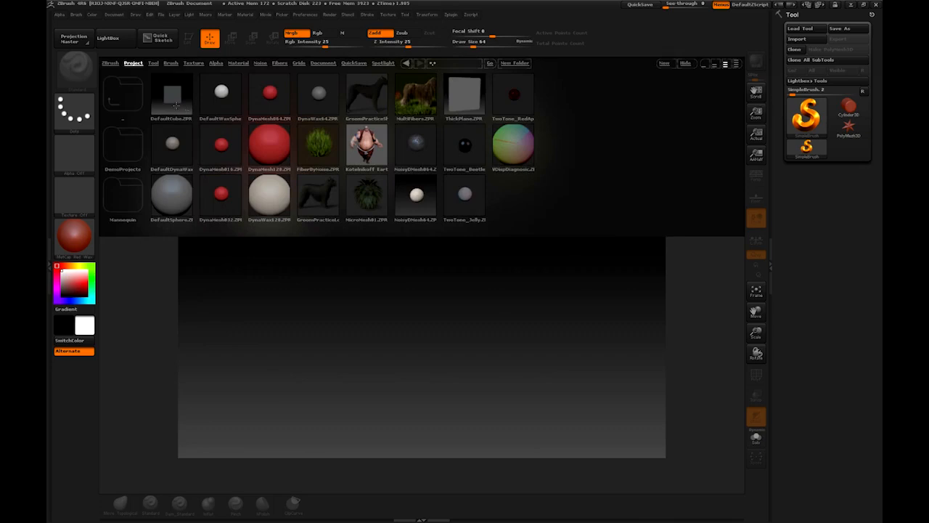
Step: Look through the Tool and Brush libraries in ZBrush's LightBox and return to the Project library
left_click(155, 62)
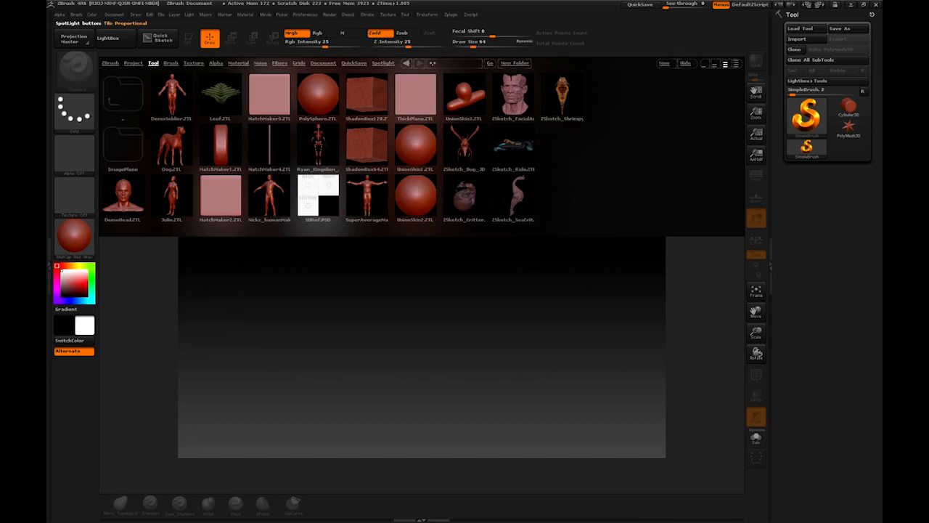
left_click(170, 63)
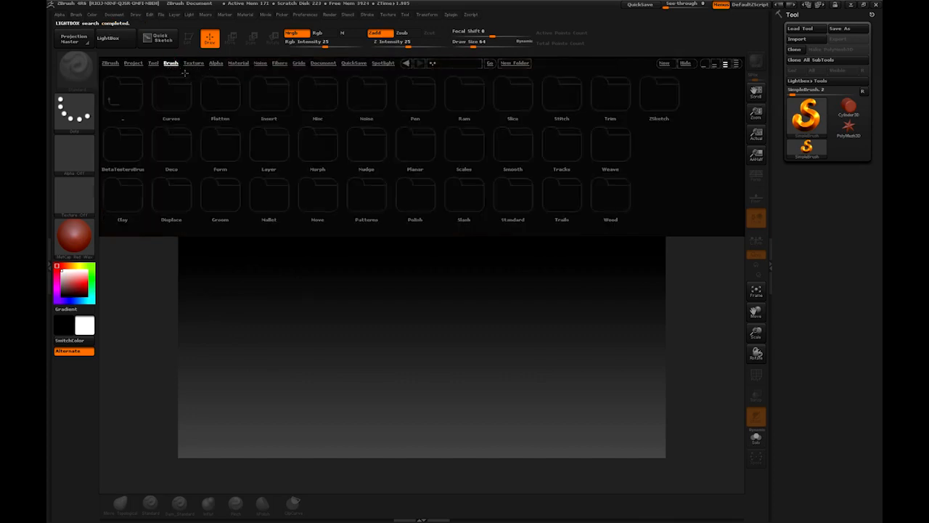
left_click(133, 64)
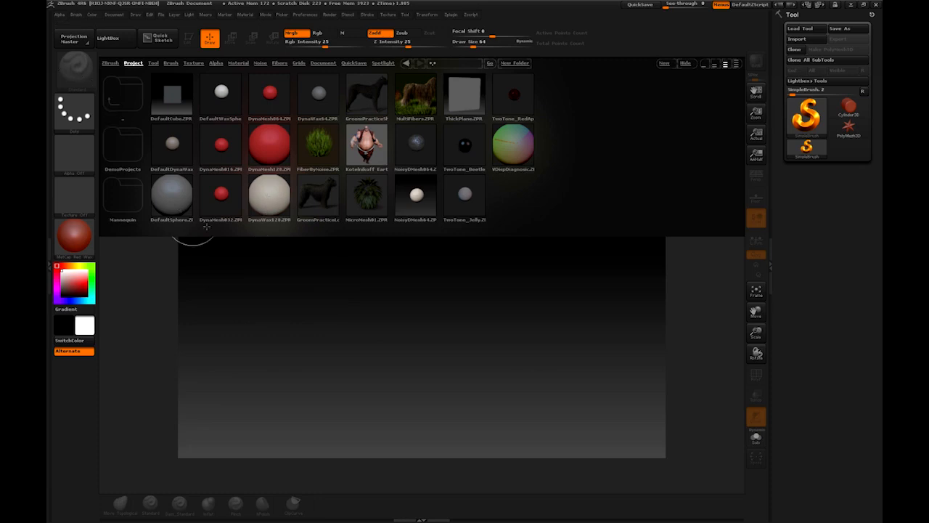
Step: Switch to Windows Explorer and open the ZProjects folder under Archivos de programa (x86), Pixologic, ZBrush 4R6 on drive C
key("alt+Tab")
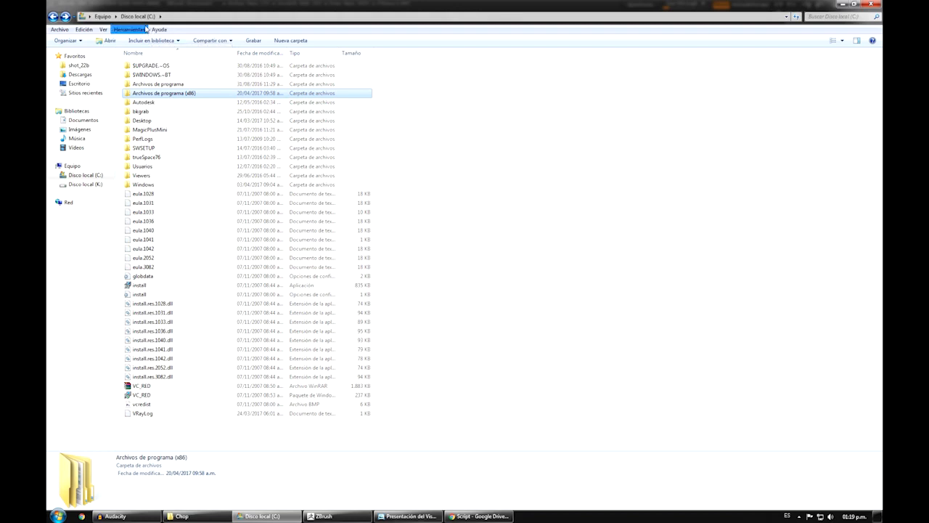
double_click(175, 95)
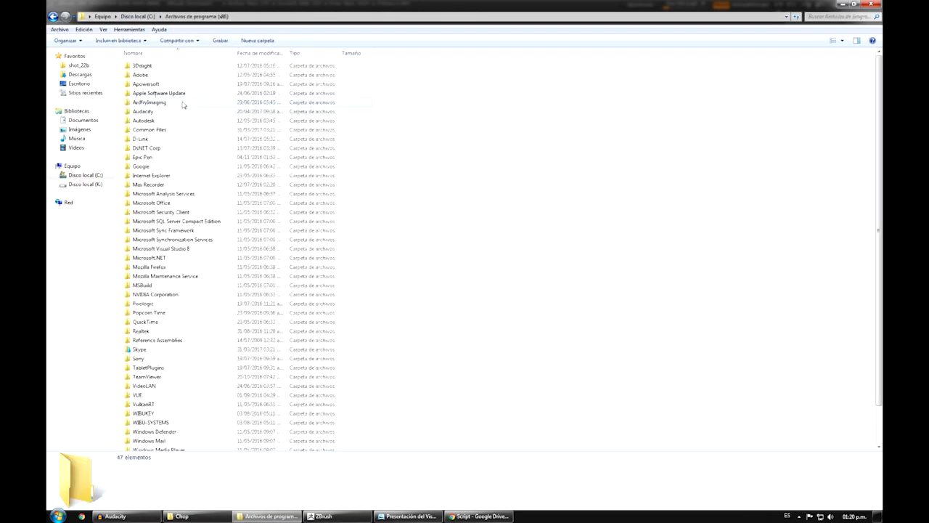
double_click(146, 304)
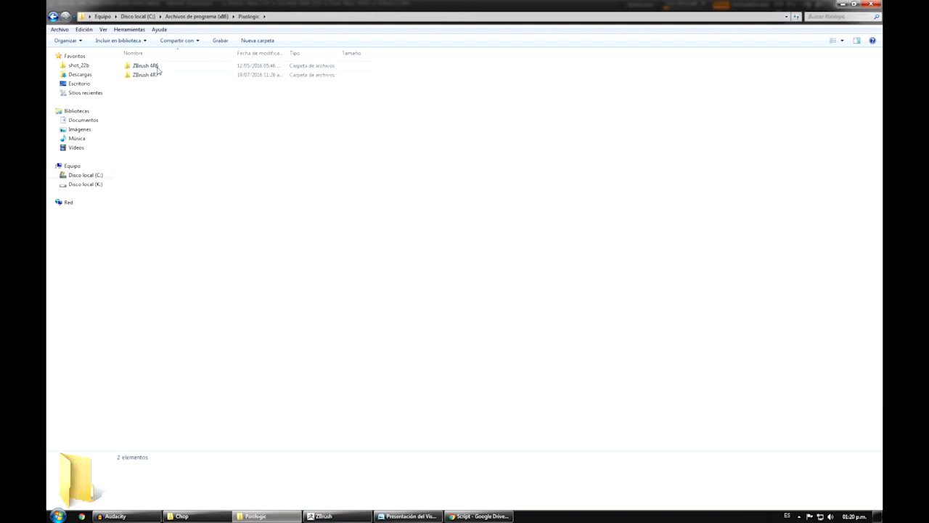
double_click(146, 66)
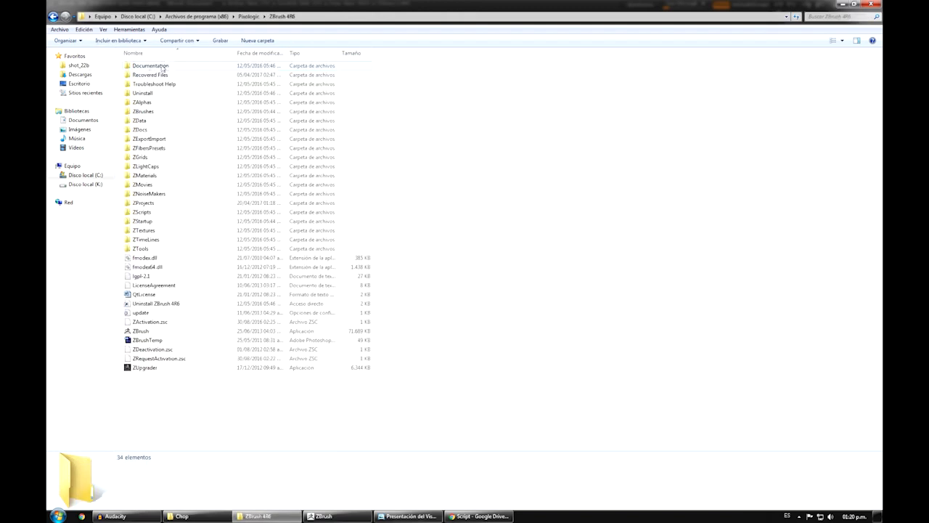
double_click(143, 203)
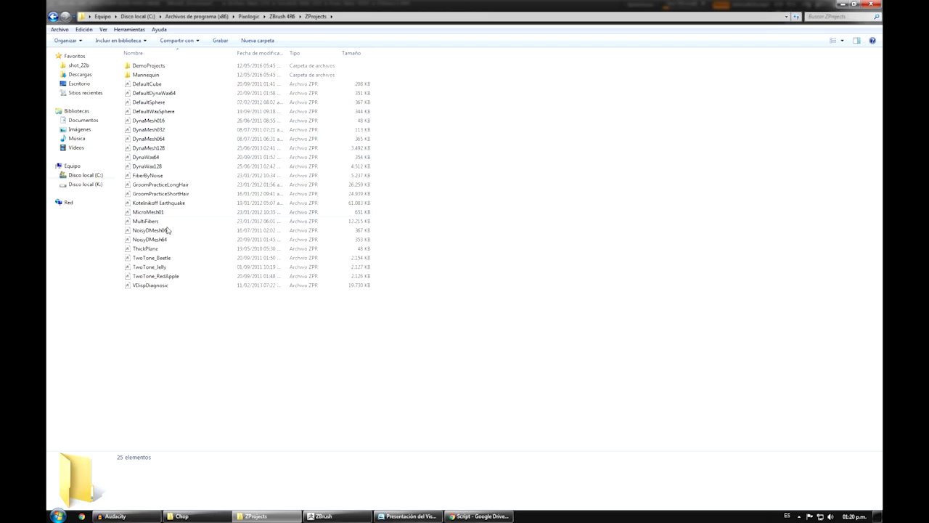
Step: Compare ZProjects with ZBrush's project library, then create a folder named Editable chop in ZProjects and a shortcut to it
left_click(319, 517)
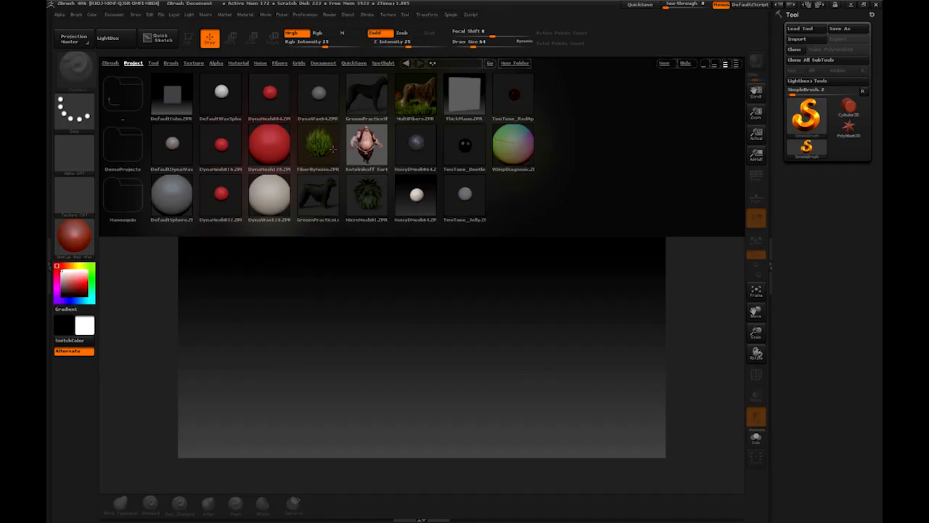
key("alt+Tab")
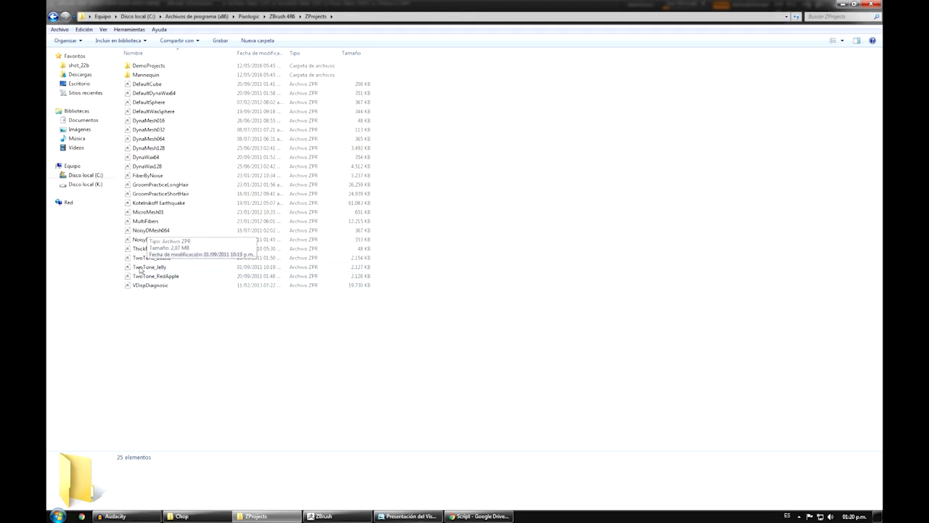
key("ctrl+shift+n")
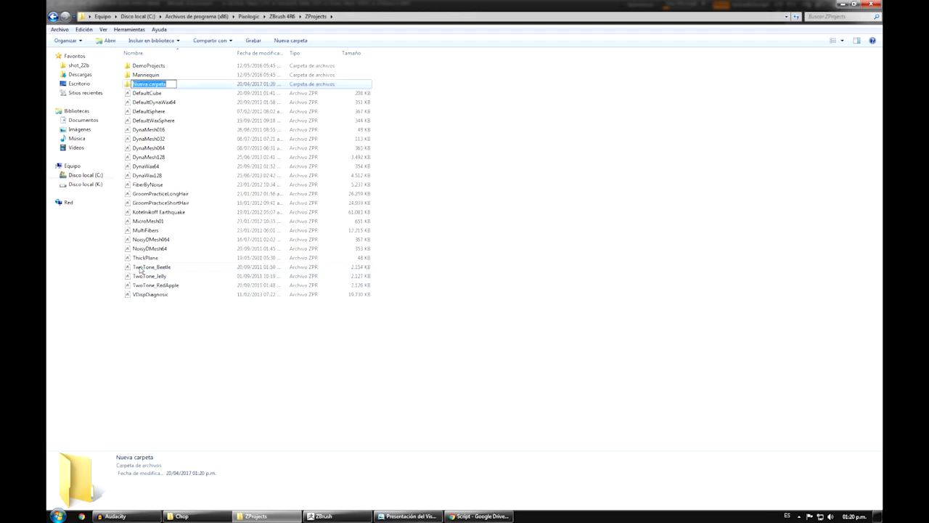
type("Editable chop")
key("Return")
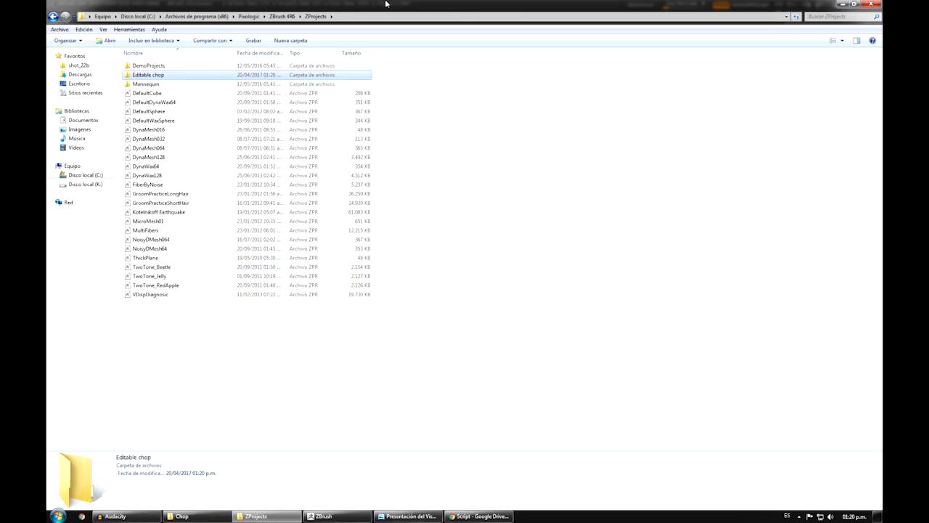
right_click(160, 75)
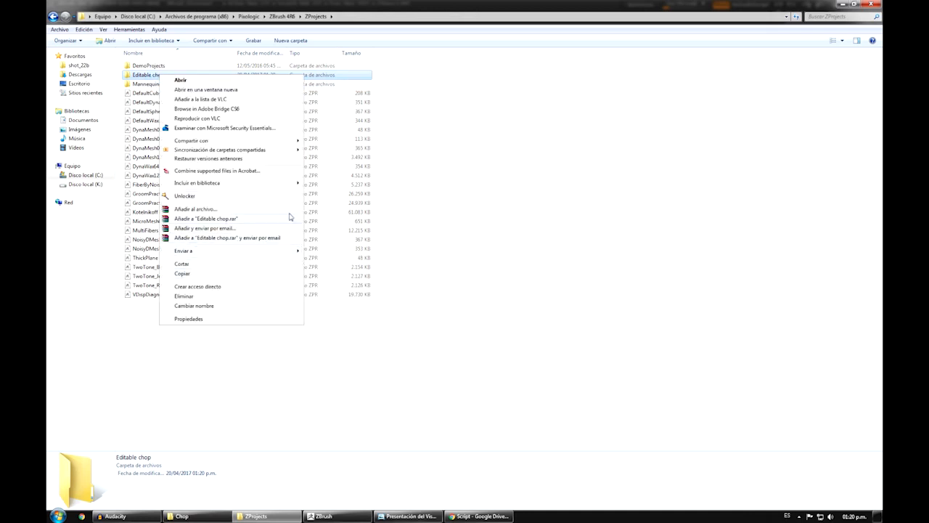
left_click(206, 286)
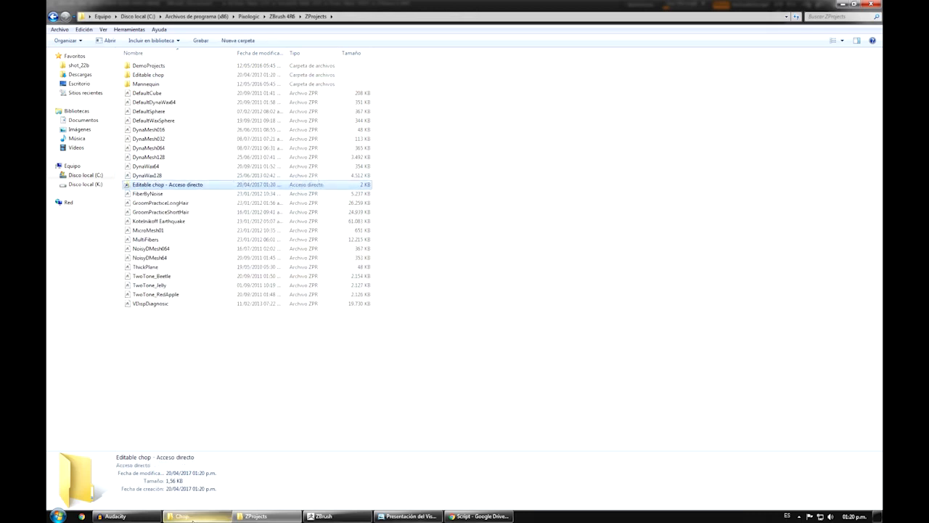
Step: Replace the Editable folder inside Chop with the Editable chop shortcut by deleting the folder and pasting the shortcut
mouse_move(181, 515)
left_click(181, 475)
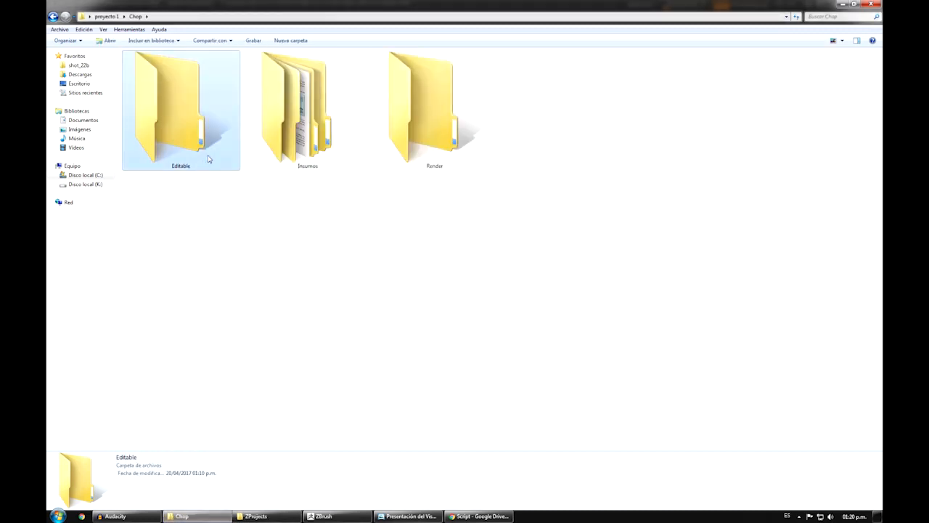
key("Delete")
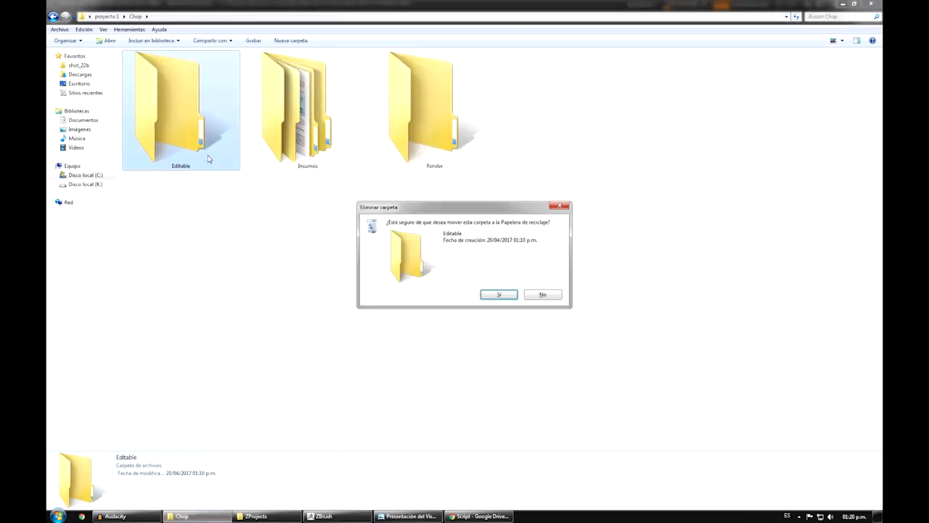
key("Return")
key("ctrl+v")
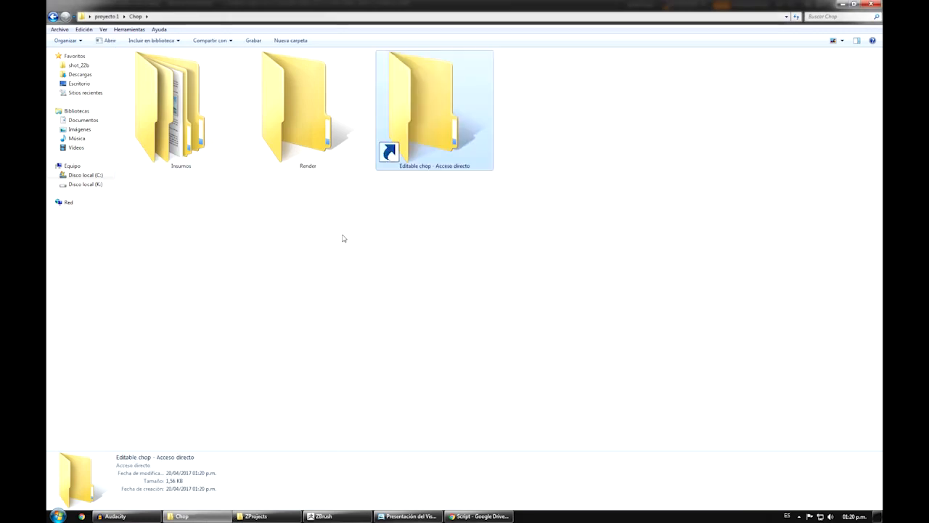
Step: Rename the pasted shortcut as Editable chop and open the folder it points to
key("ctrl")
left_click(435, 166)
left_click_drag(472, 167, 435, 166)
key("BackSpace")
key("Return")
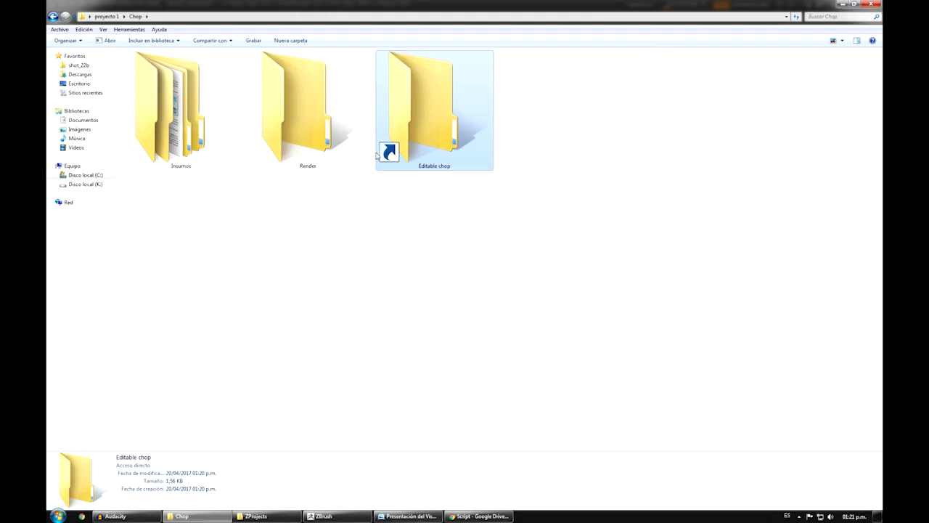
double_click(451, 124)
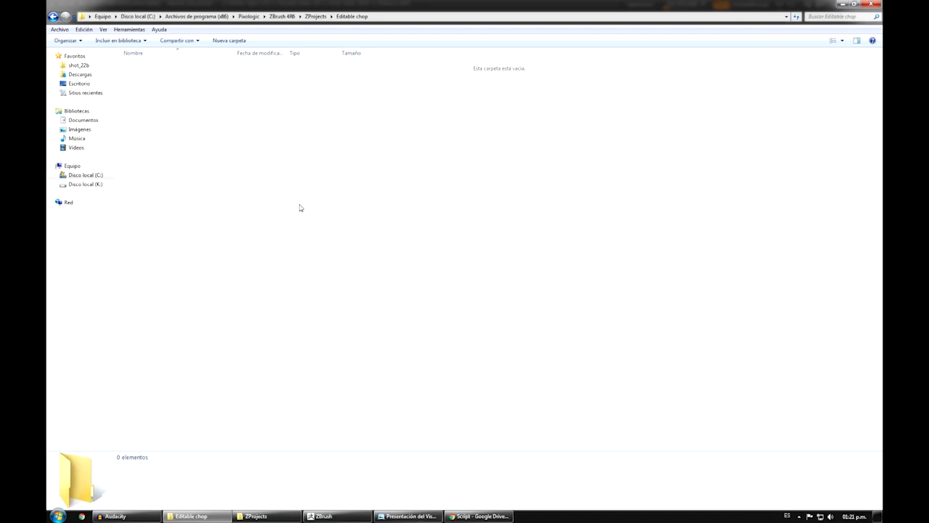
Step: Switch to ZBrush, reload ZProjects in LightBox, open the Editable chop folder there and go back up to ZProjects
left_click(334, 516)
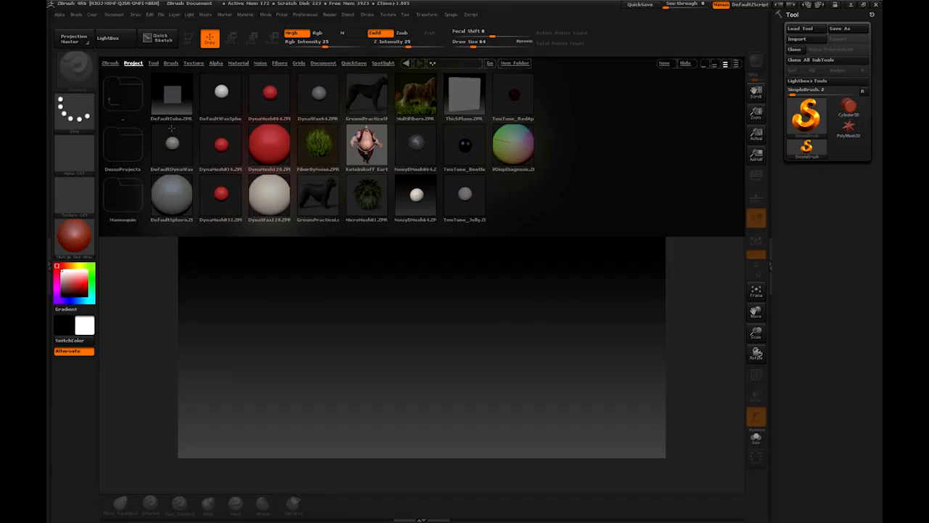
left_click(127, 95)
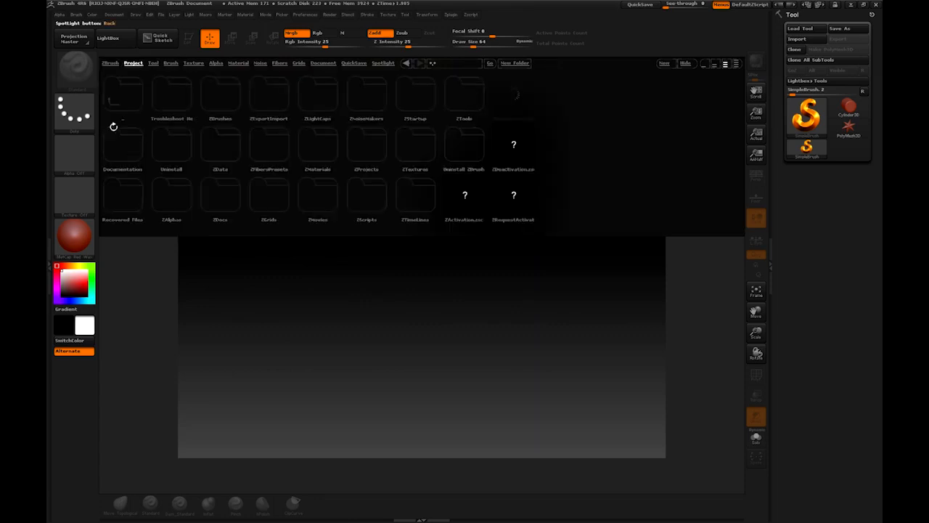
left_click(366, 150)
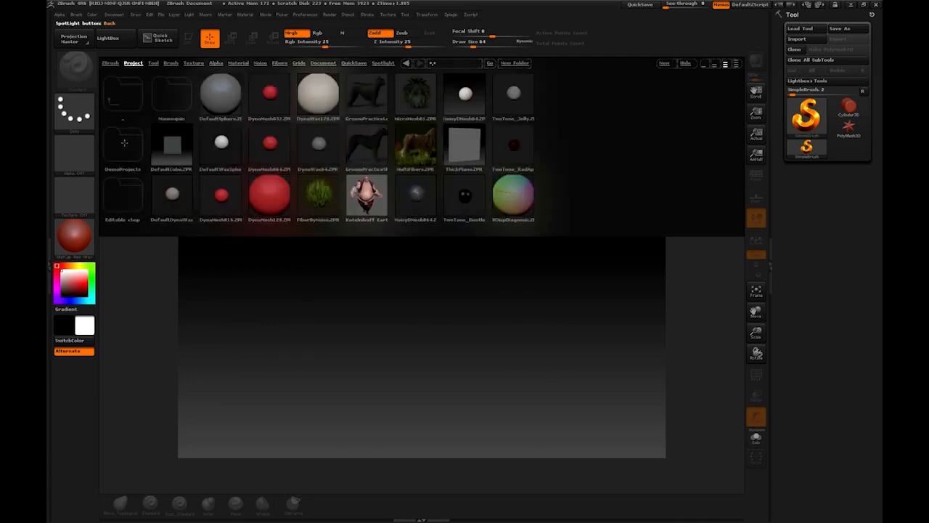
left_click(136, 204)
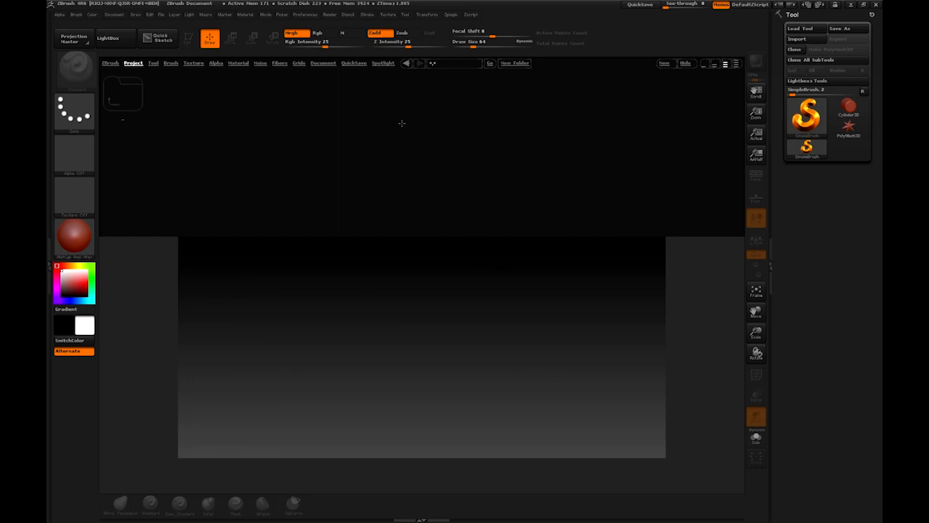
left_click(134, 97)
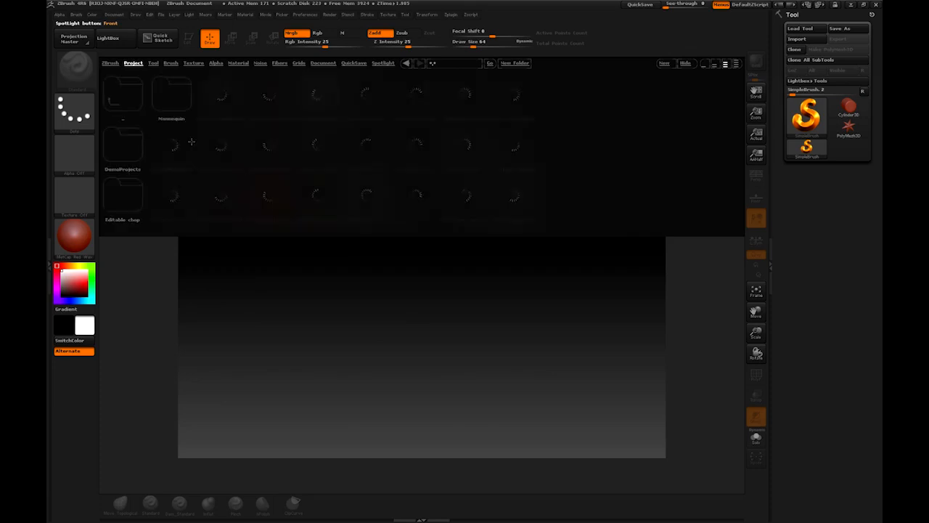